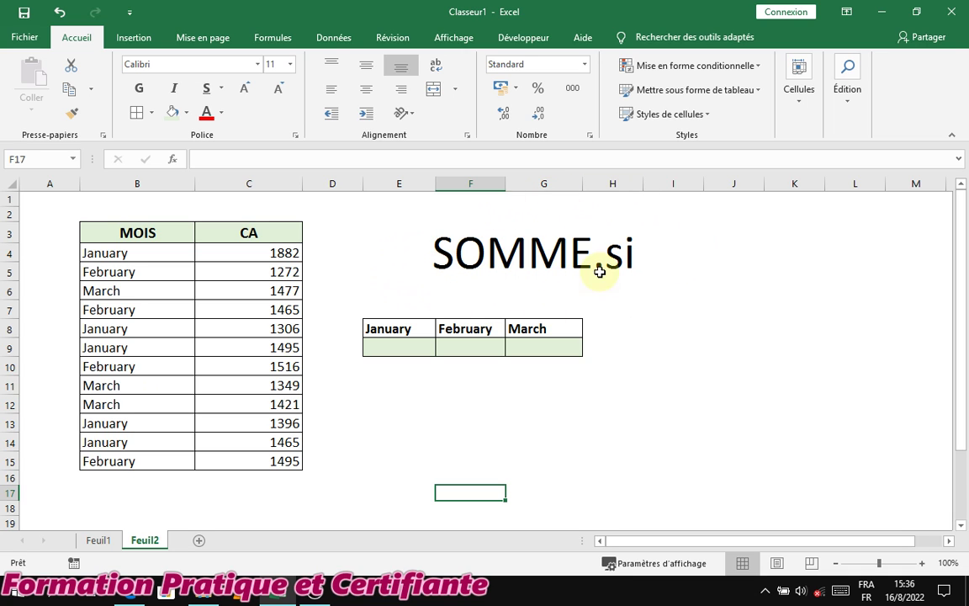
left_click(395, 352)
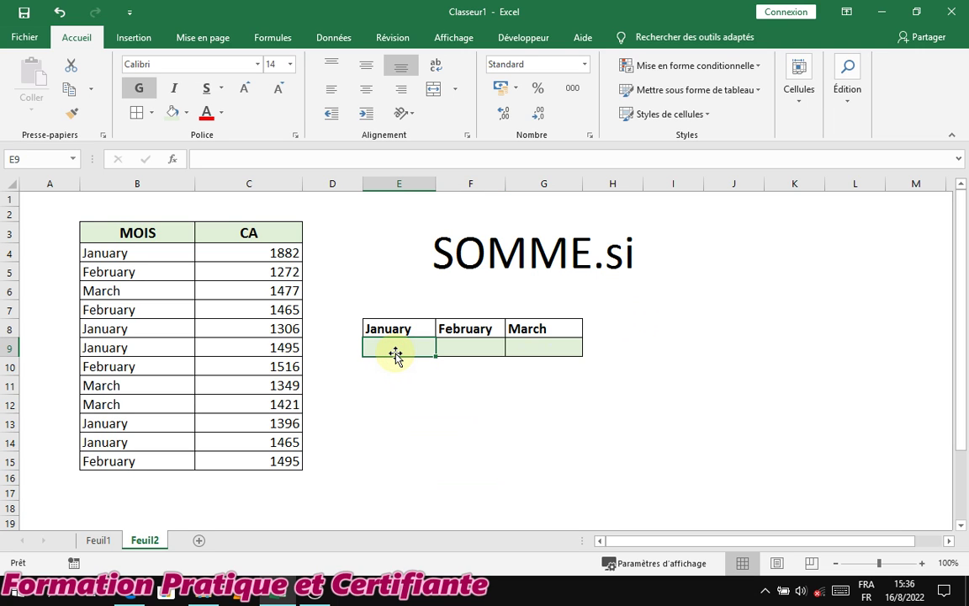
left_click(472, 353)
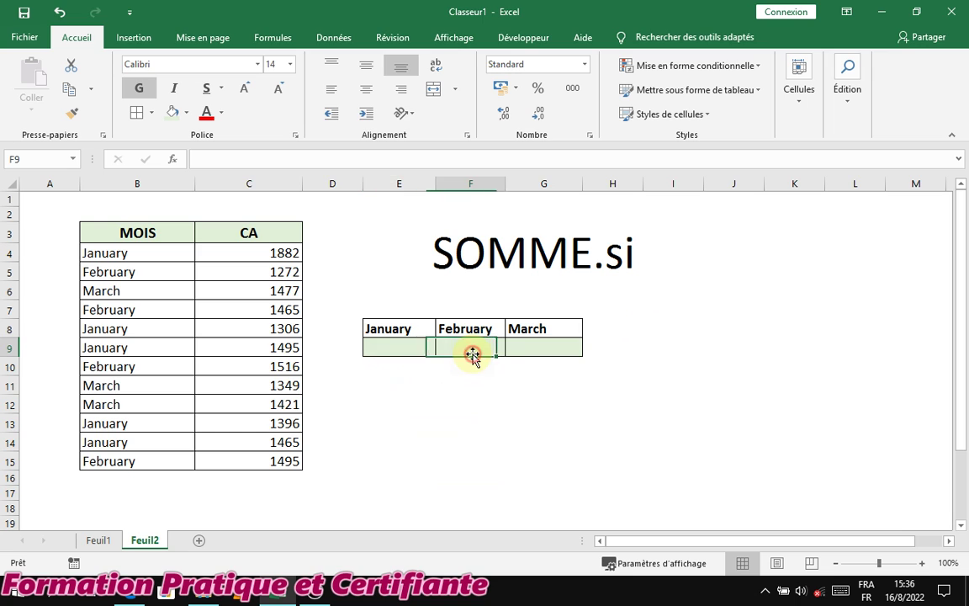
left_click(540, 354)
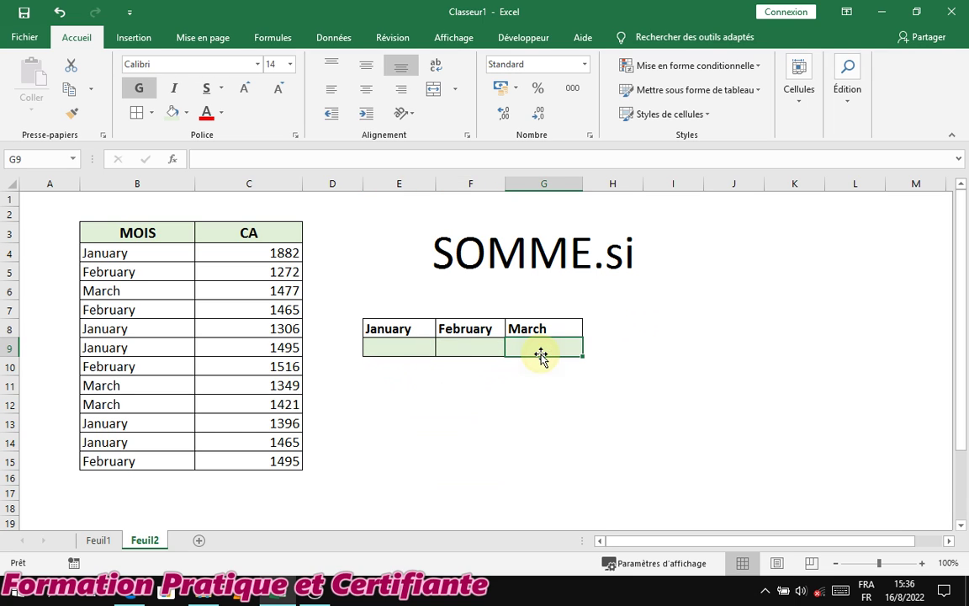
left_click(476, 354)
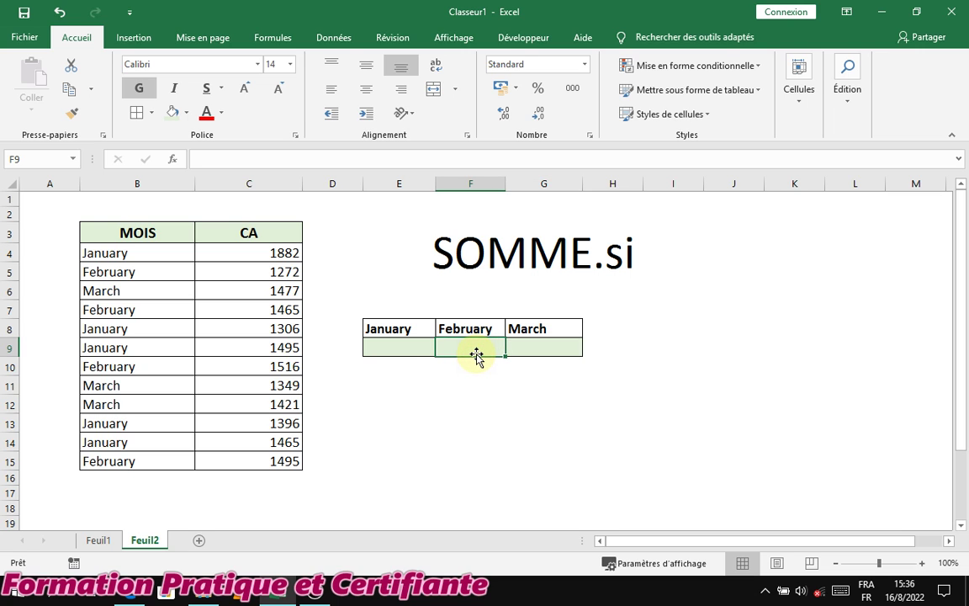
Step: Start a SOMME.SI formula in E9 under January, using the months column as the absolute range $B$4:$B$15
left_click(408, 346)
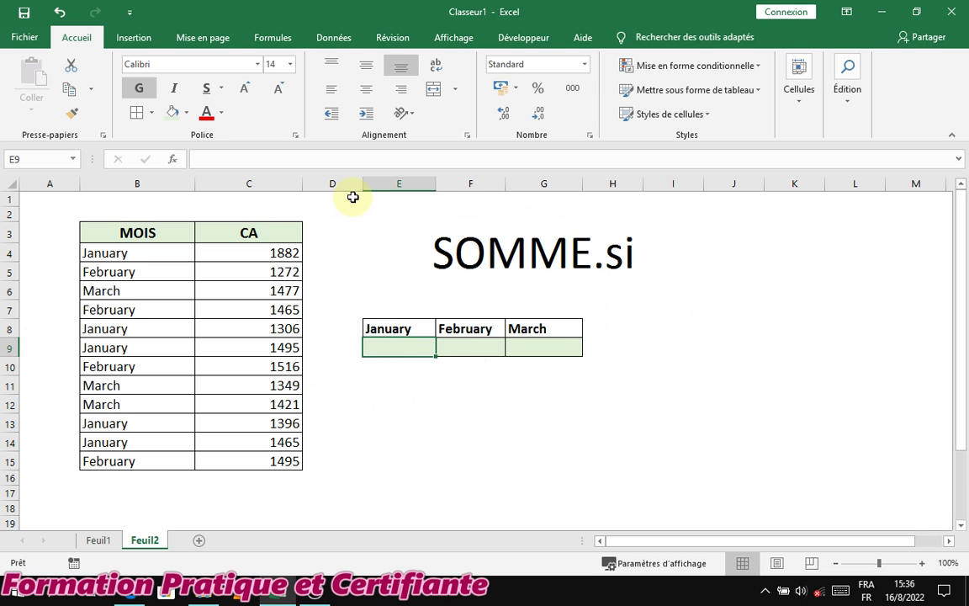
left_click(280, 44)
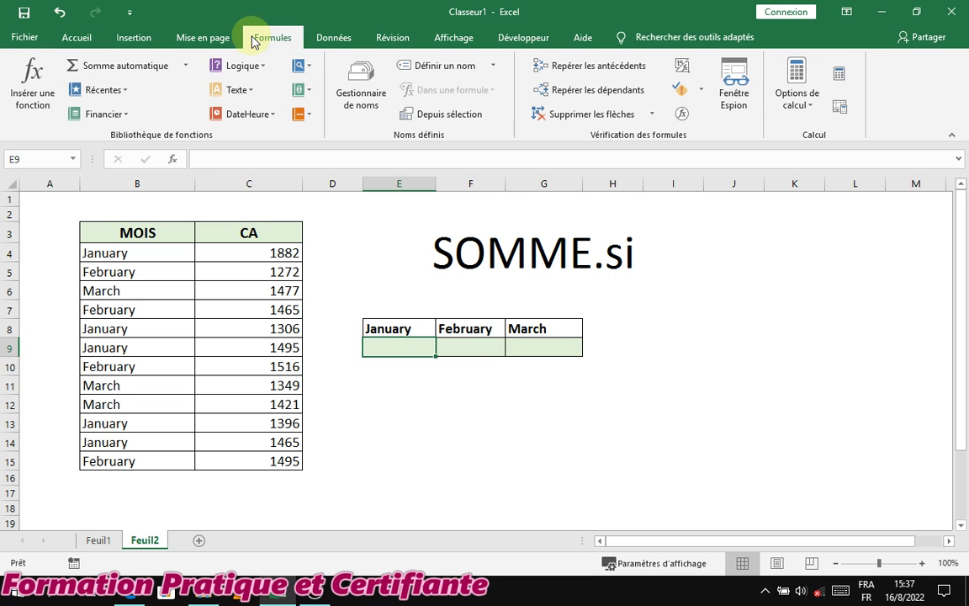
left_click(88, 39)
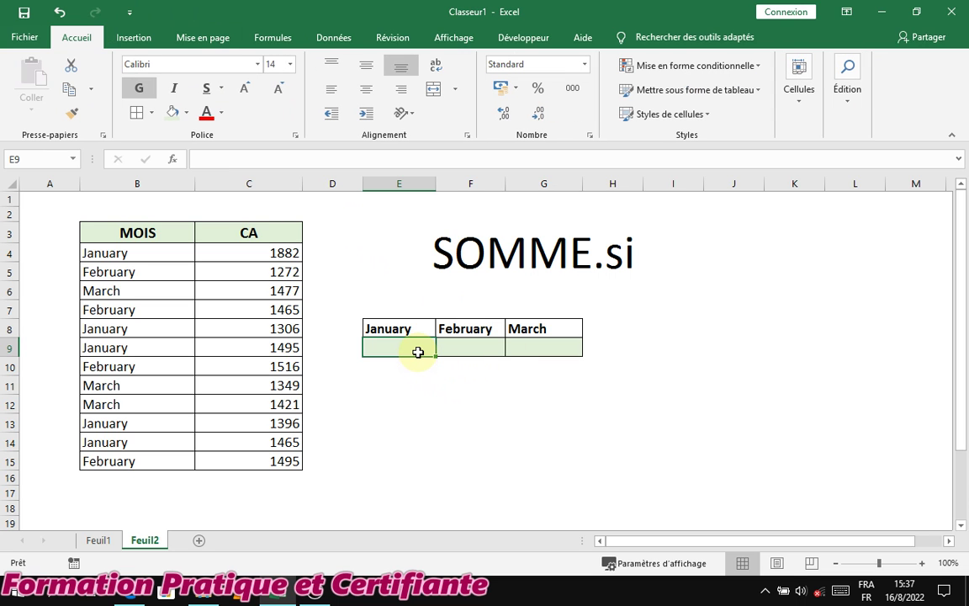
type("+")
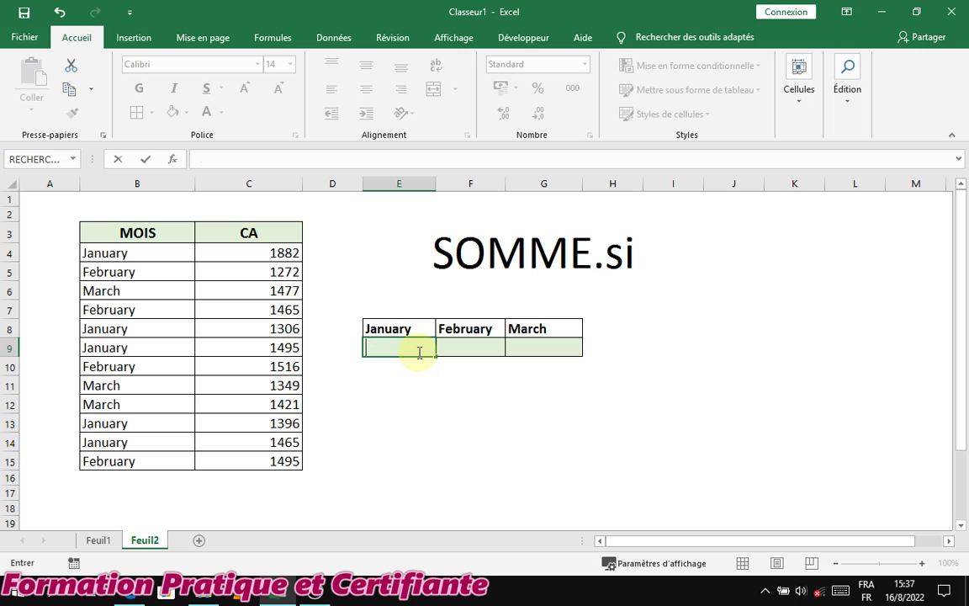
key("BackSpace")
type("=somm")
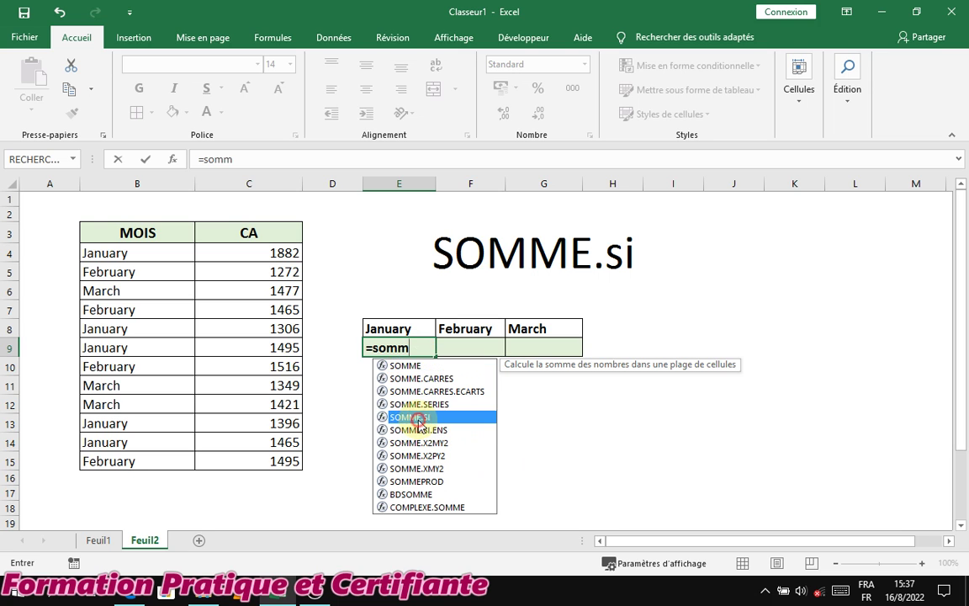
double_click(405, 418)
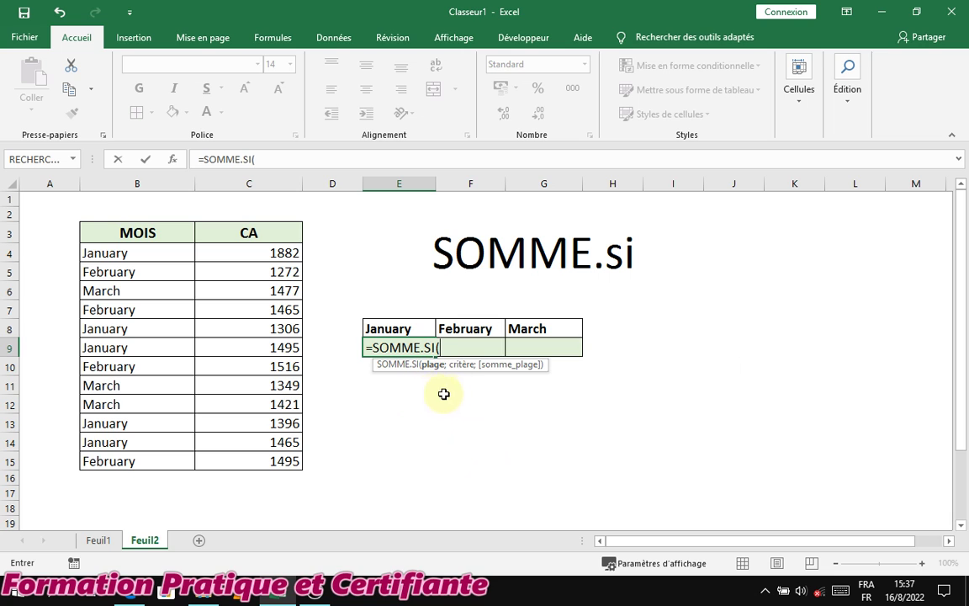
left_click_drag(463, 371, 457, 406)
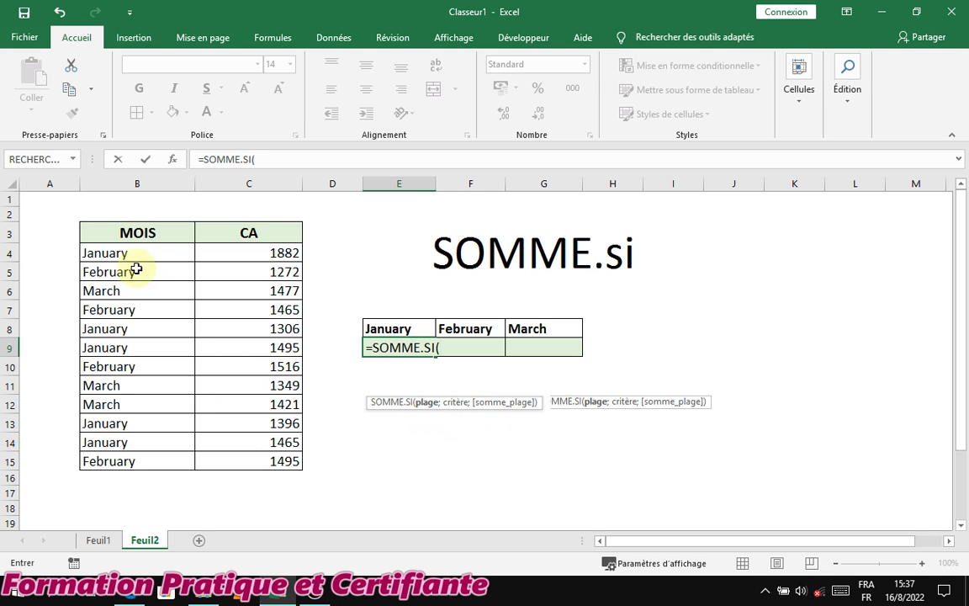
left_click_drag(124, 254, 128, 461)
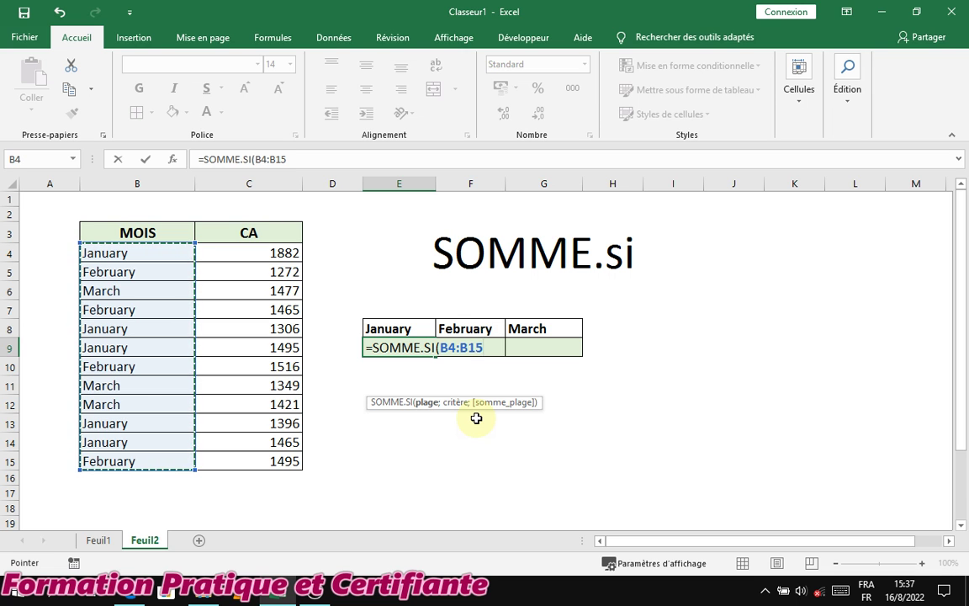
key("F4")
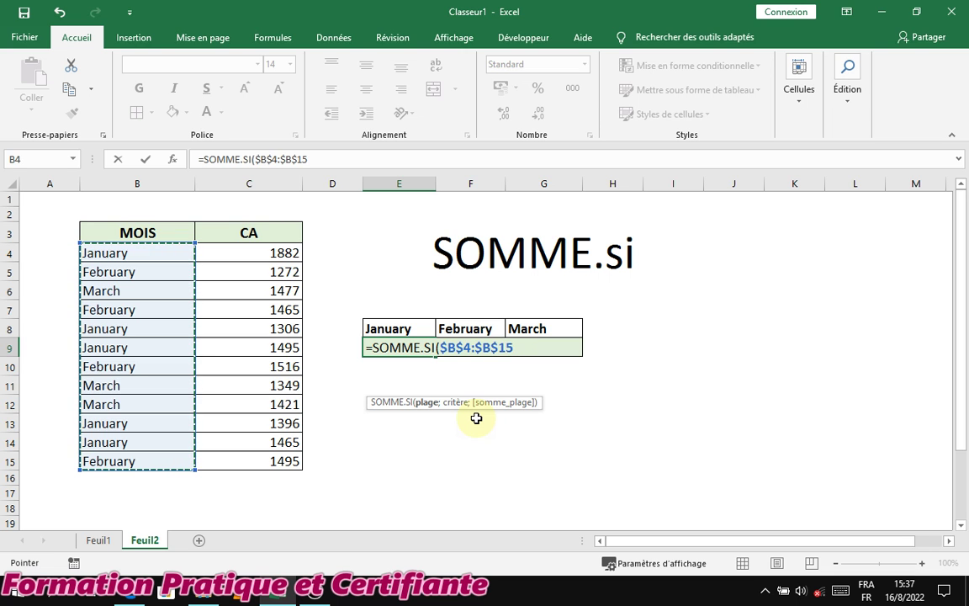
type(";")
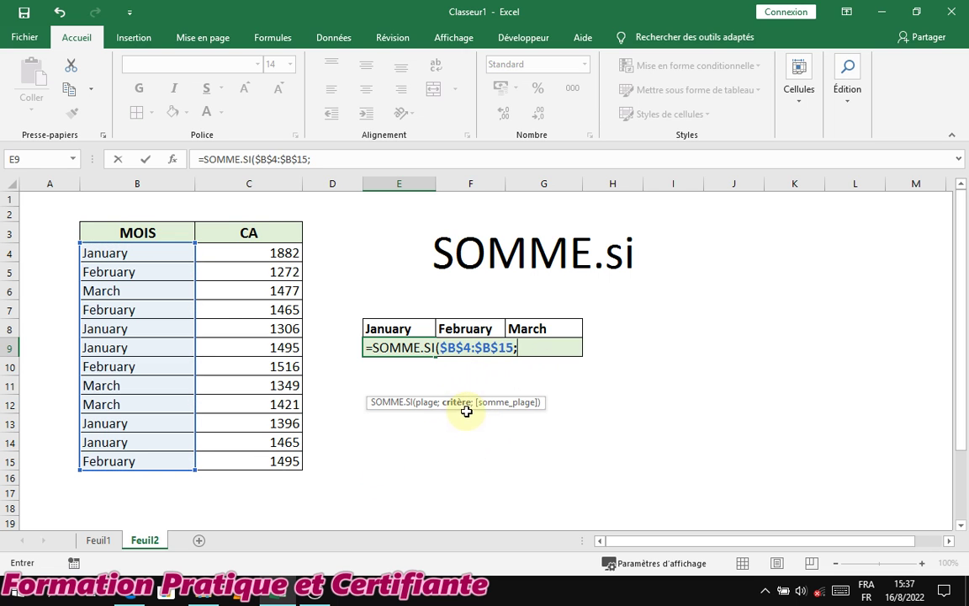
Step: Complete the January formula with B4 as the criterion and $C$4:$C$15 as the absolute sum range
left_click(117, 253)
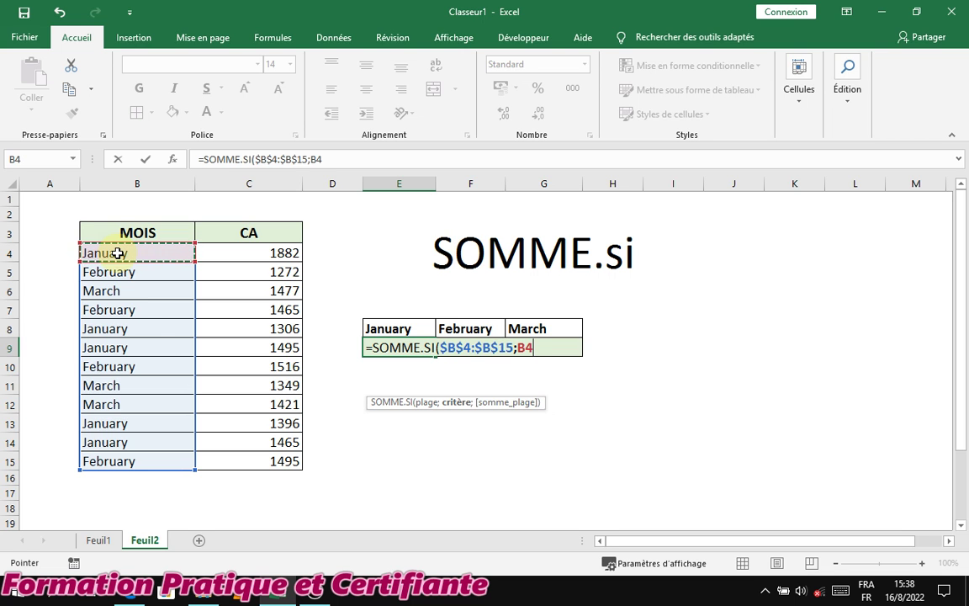
type(";")
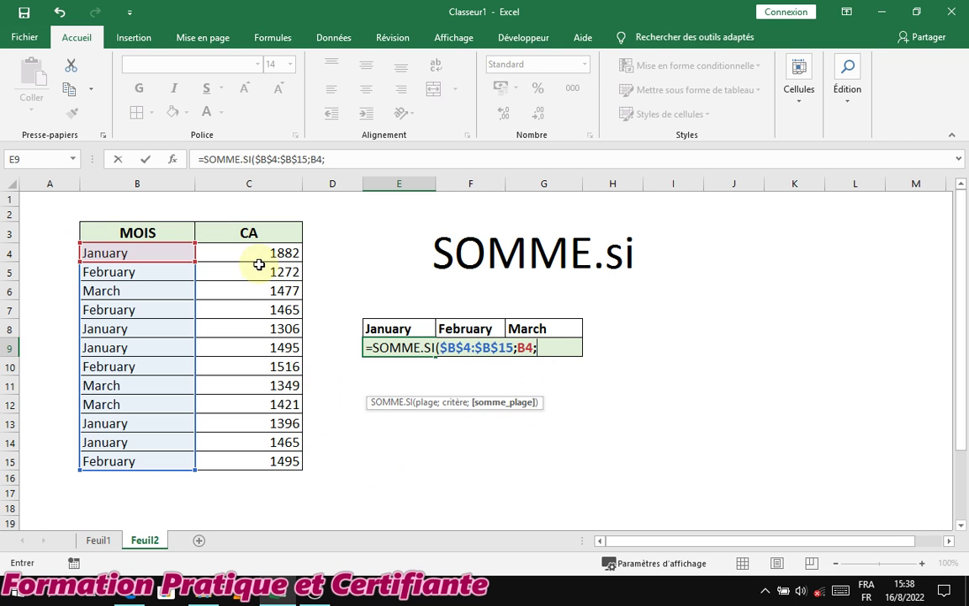
left_click_drag(259, 253, 271, 468)
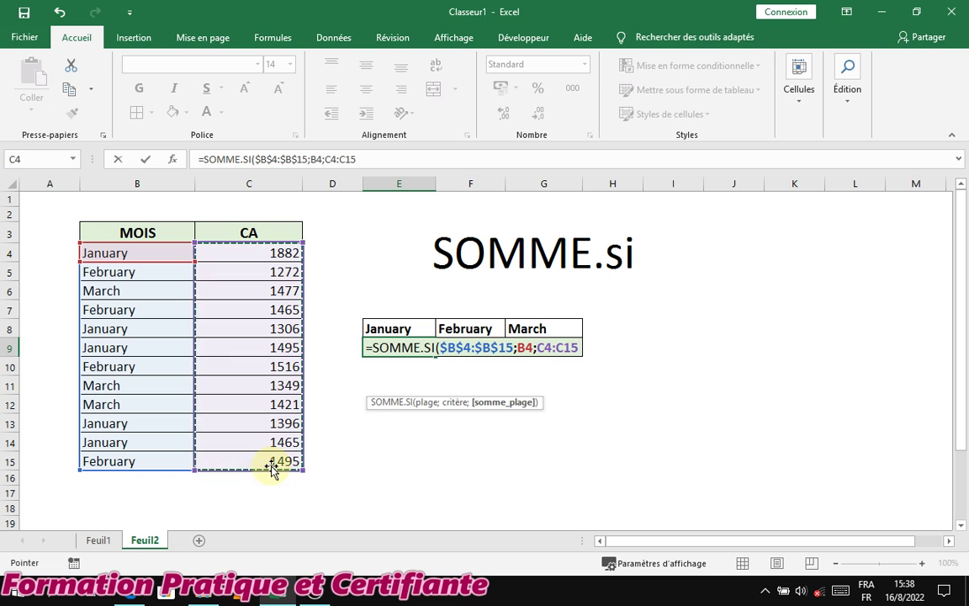
key("F4")
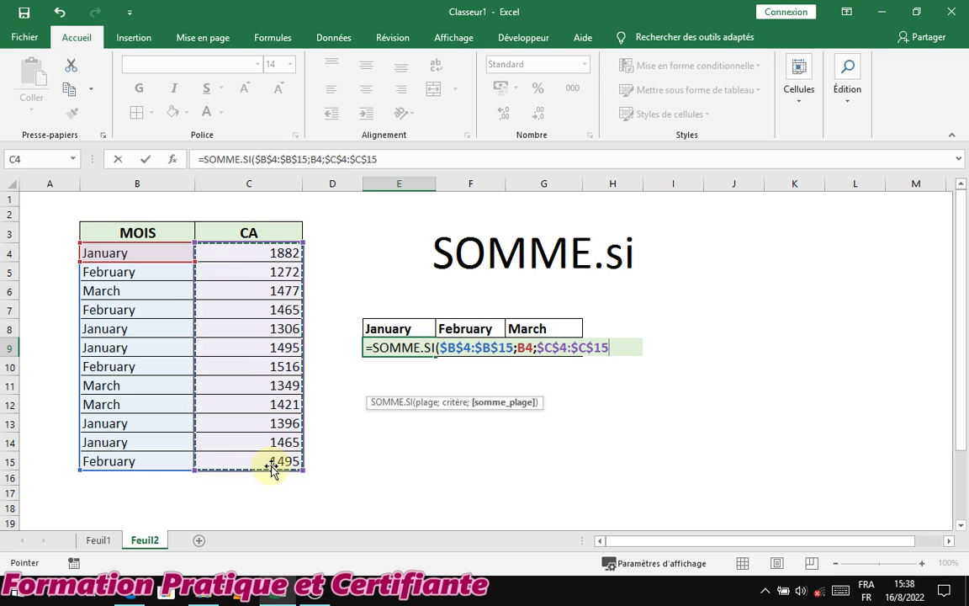
type(")")
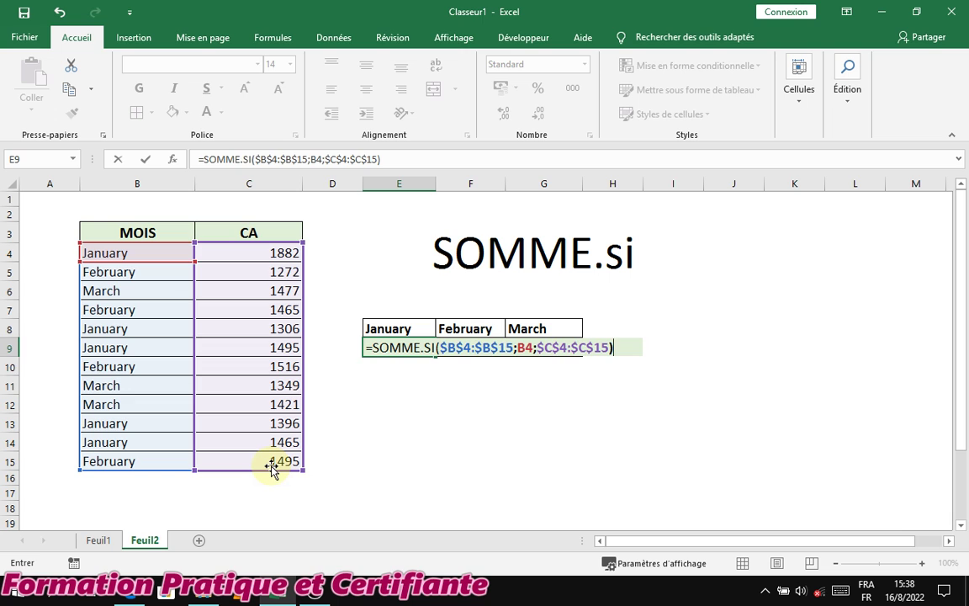
key("Return")
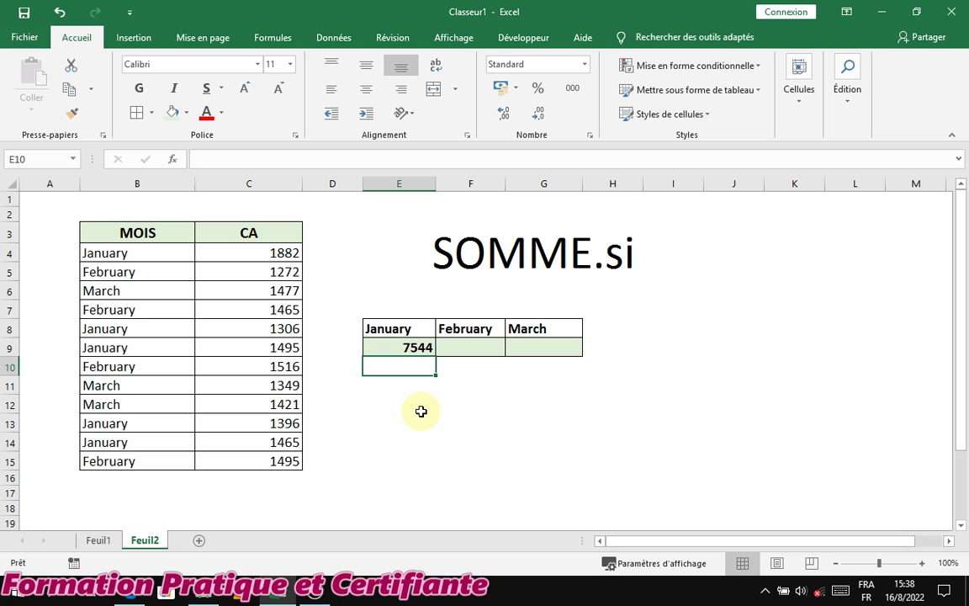
Step: Add up the January revenues manually in E10 with the formula =C4+C8+C9+C13+C14
type("=")
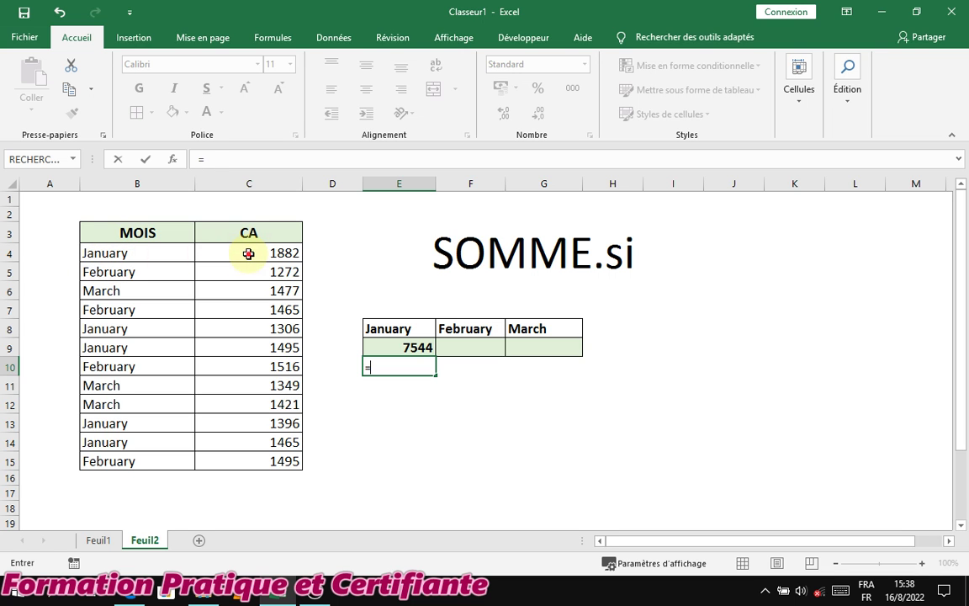
left_click(248, 253)
type("+")
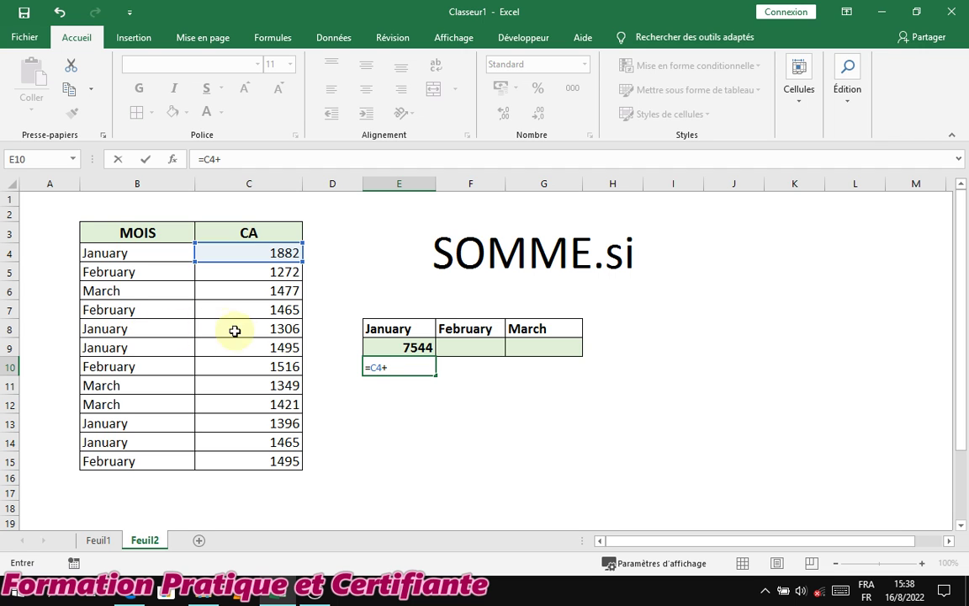
left_click(262, 329)
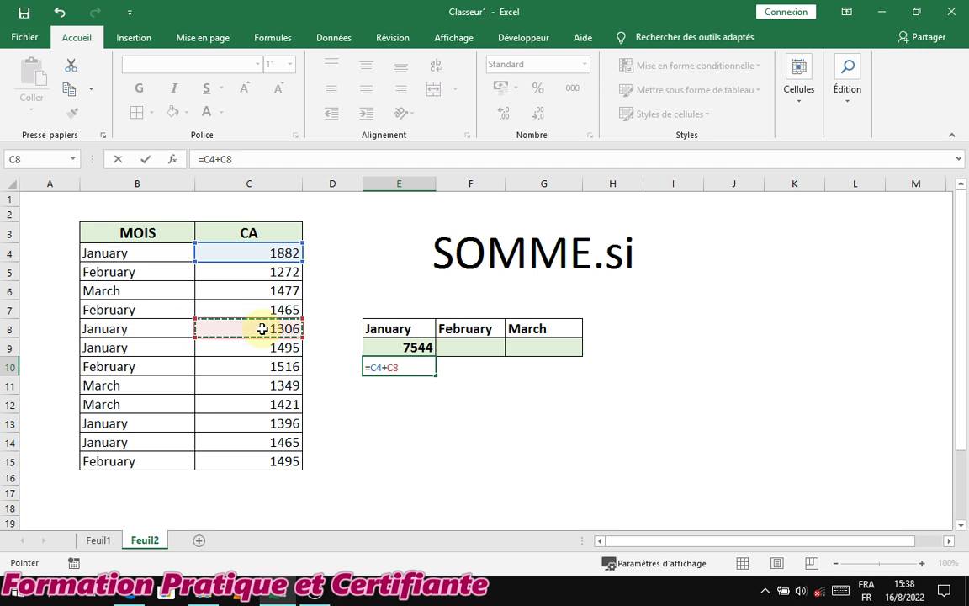
type("+")
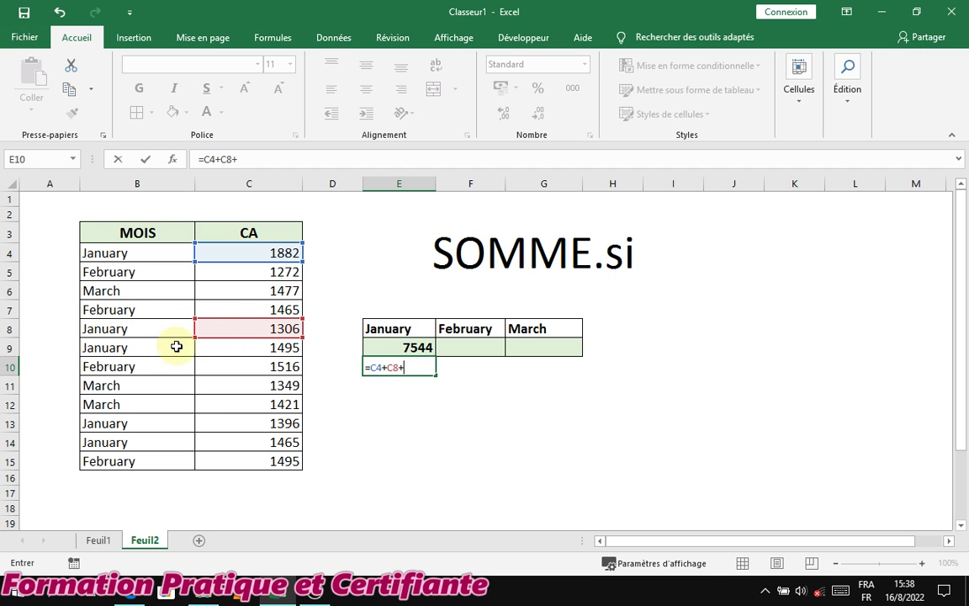
left_click(283, 348)
type("+")
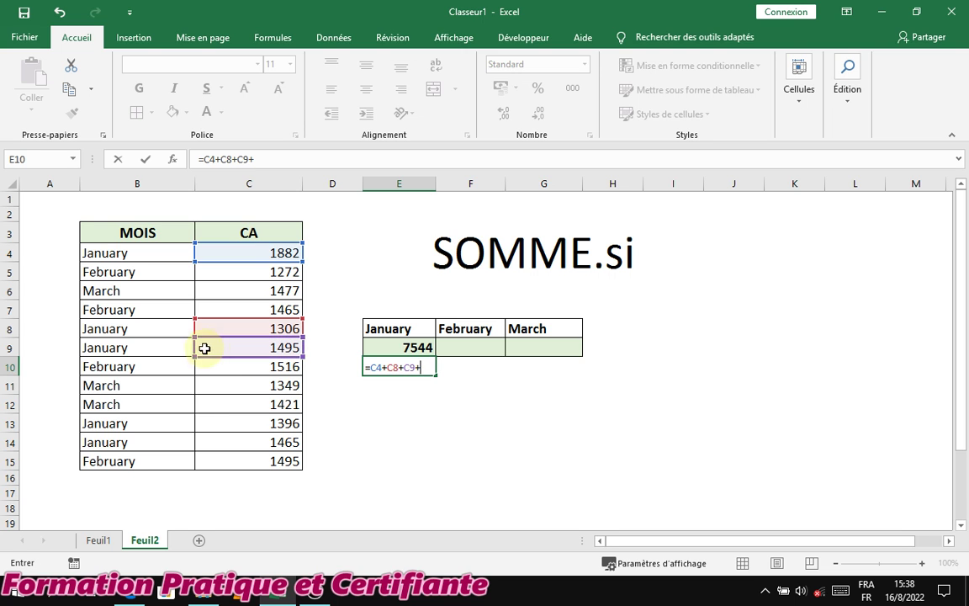
left_click(227, 423)
type("+")
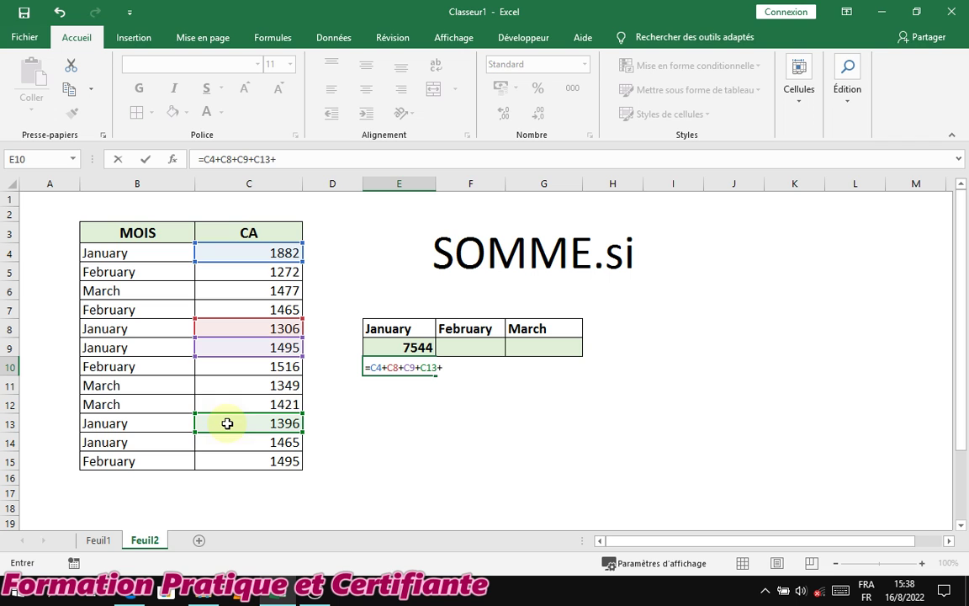
left_click(239, 442)
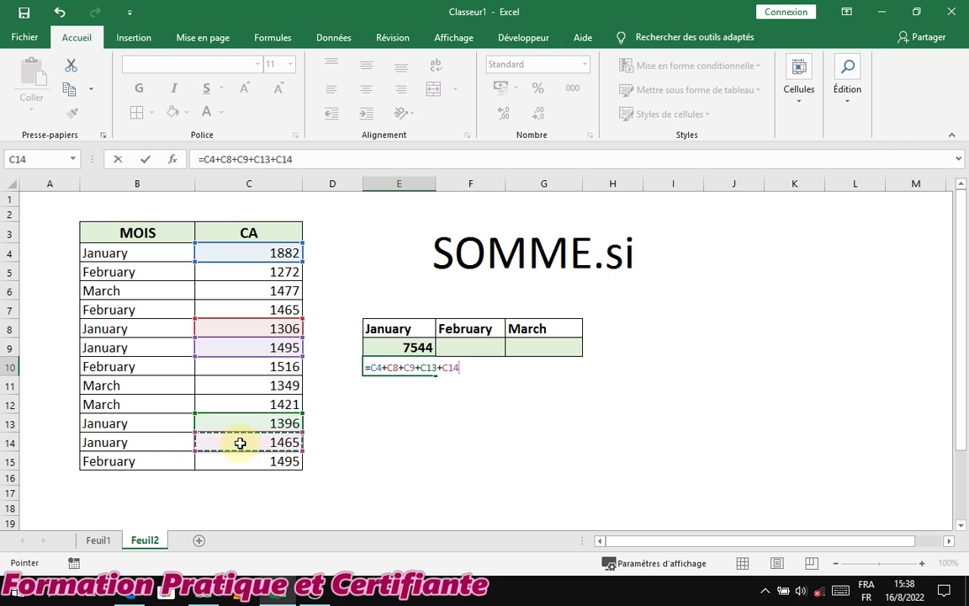
key("Return")
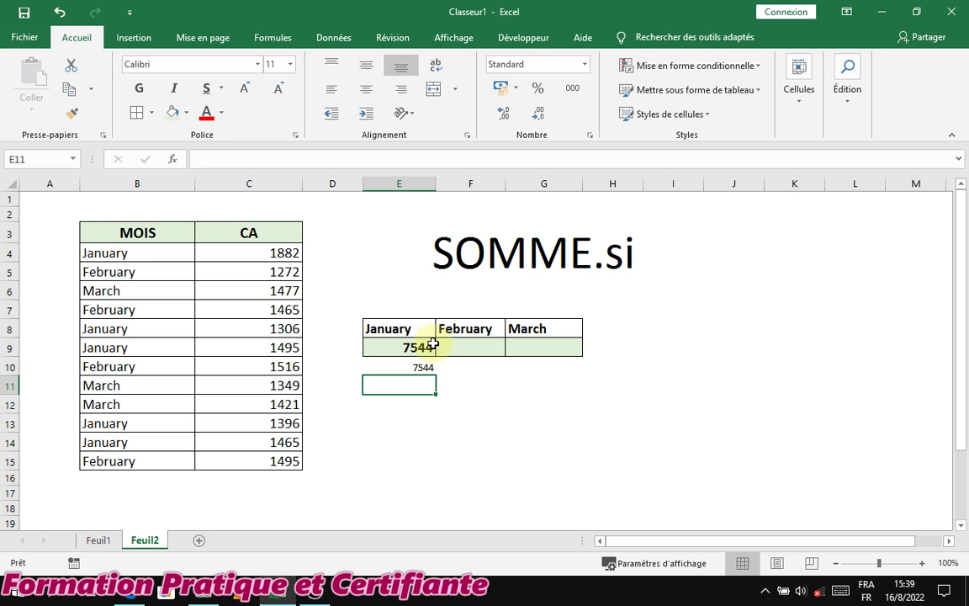
Step: Start a SOMME.SI formula in F9 under February, using the months column as the absolute range $B$4:$B$15
left_click(471, 346)
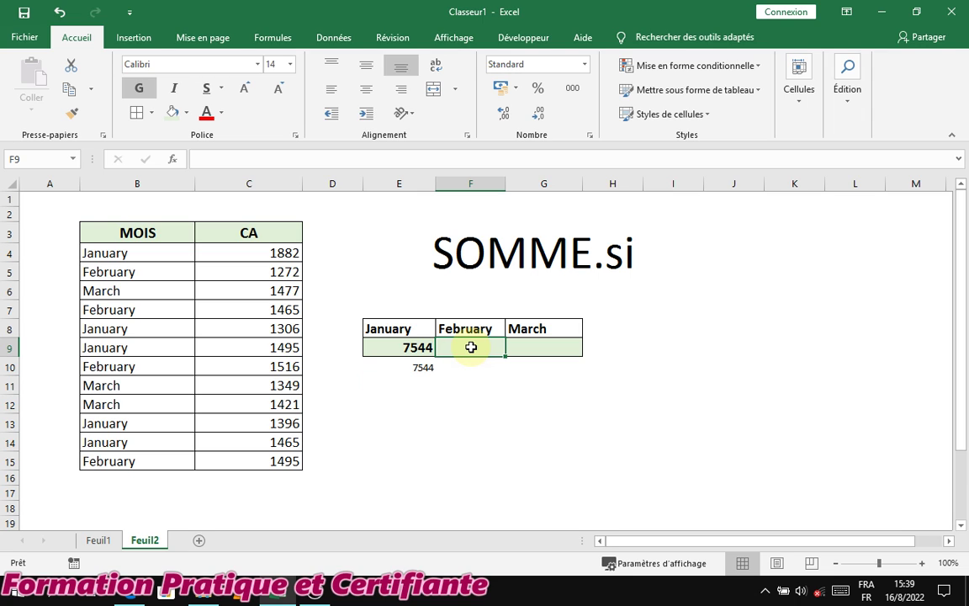
type("=s")
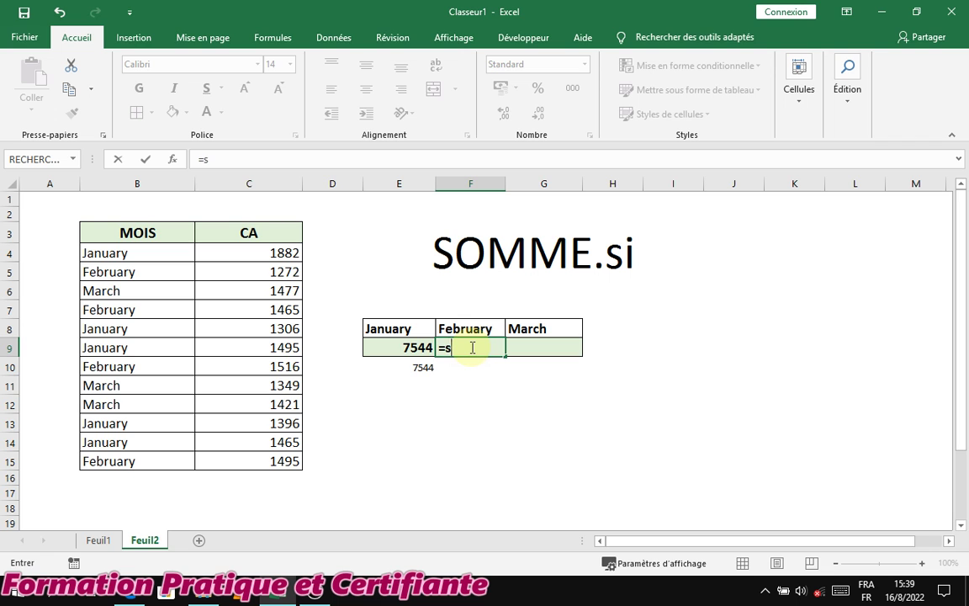
type("o")
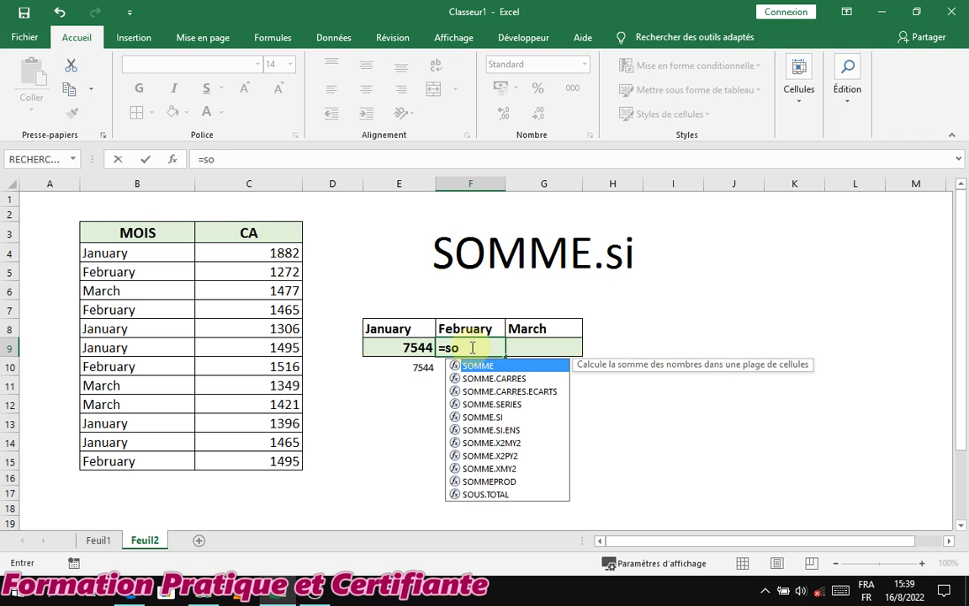
double_click(483, 418)
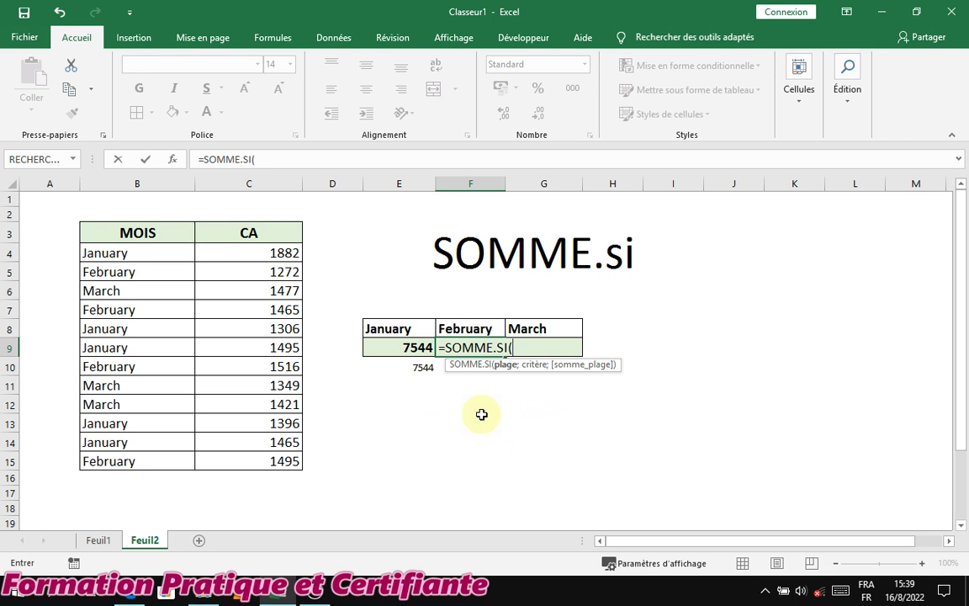
left_click_drag(147, 253, 140, 452)
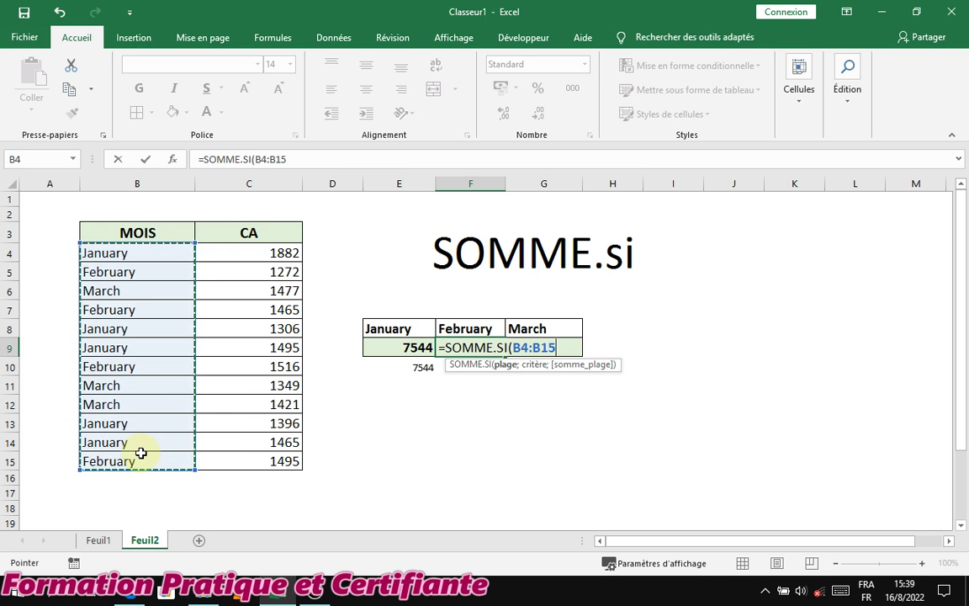
key("F4")
type(";")
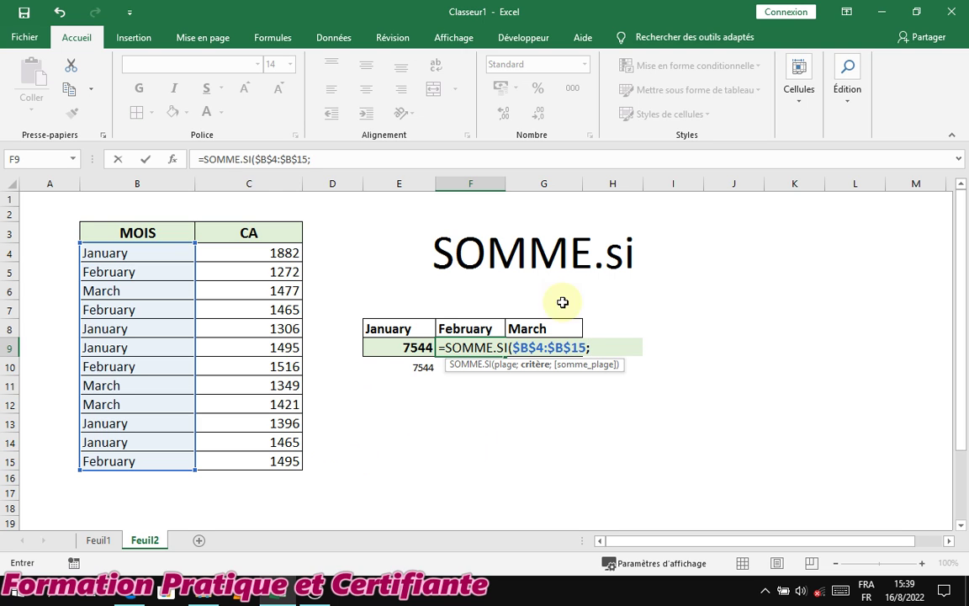
Step: Complete the February formula with B5 as the criterion and $C$4:$C$15 as the absolute sum range
left_click(141, 274)
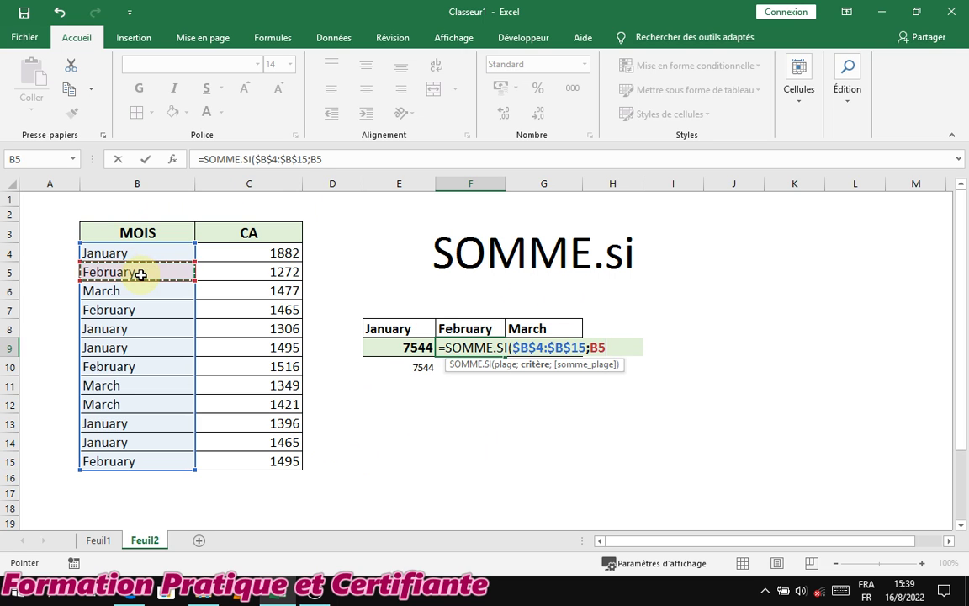
type(";")
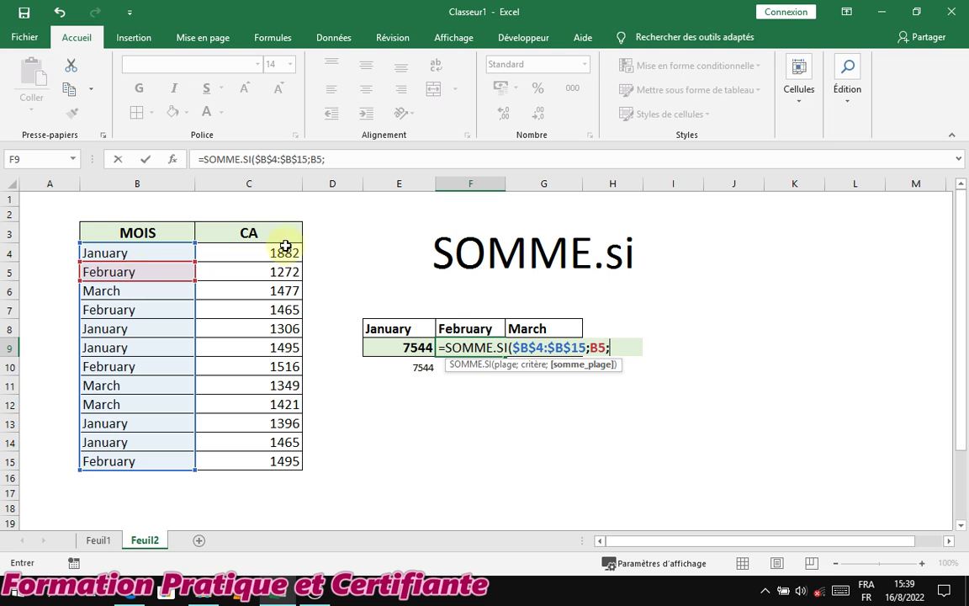
left_click_drag(256, 343, 258, 459)
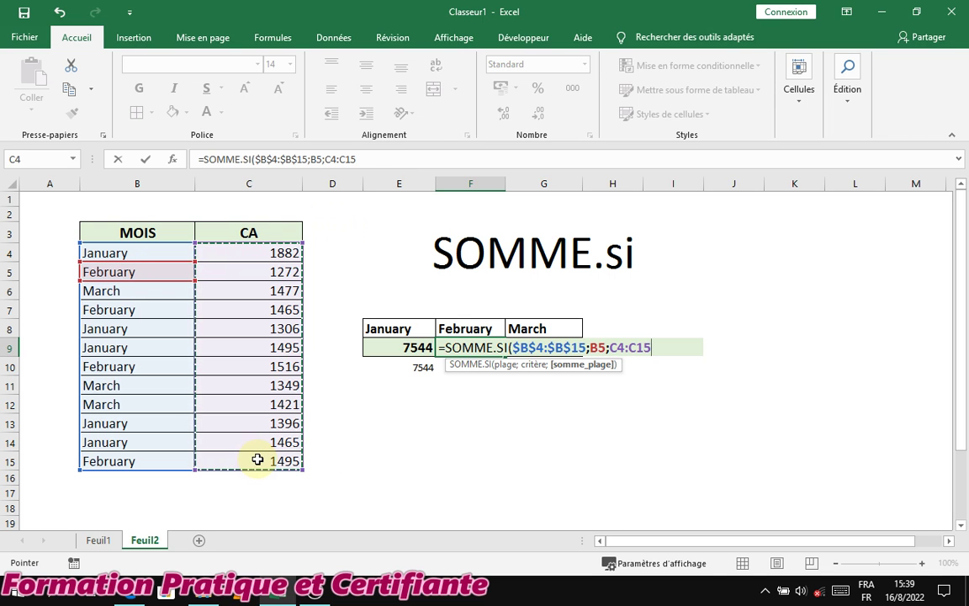
key("F4")
type(")")
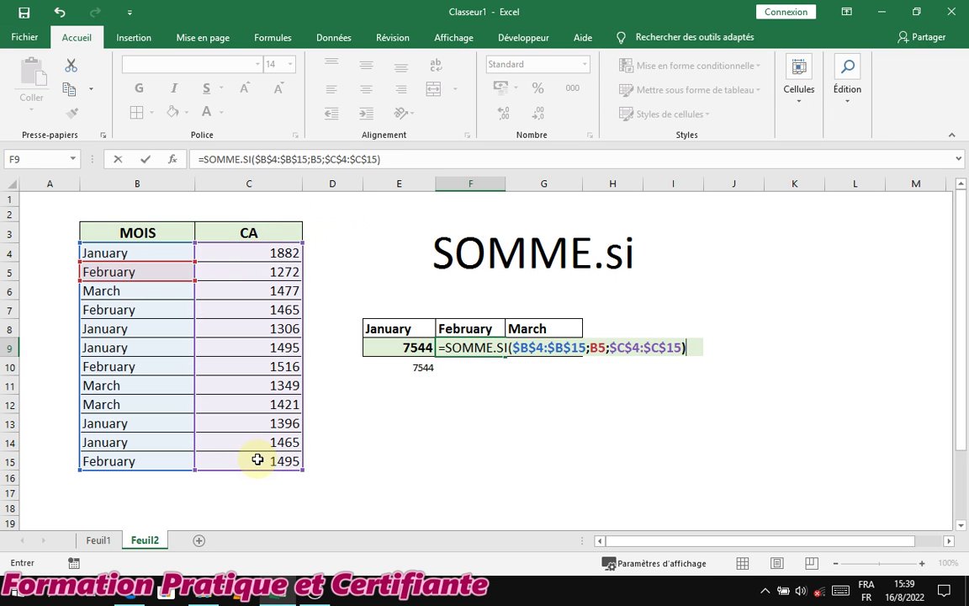
key("Return")
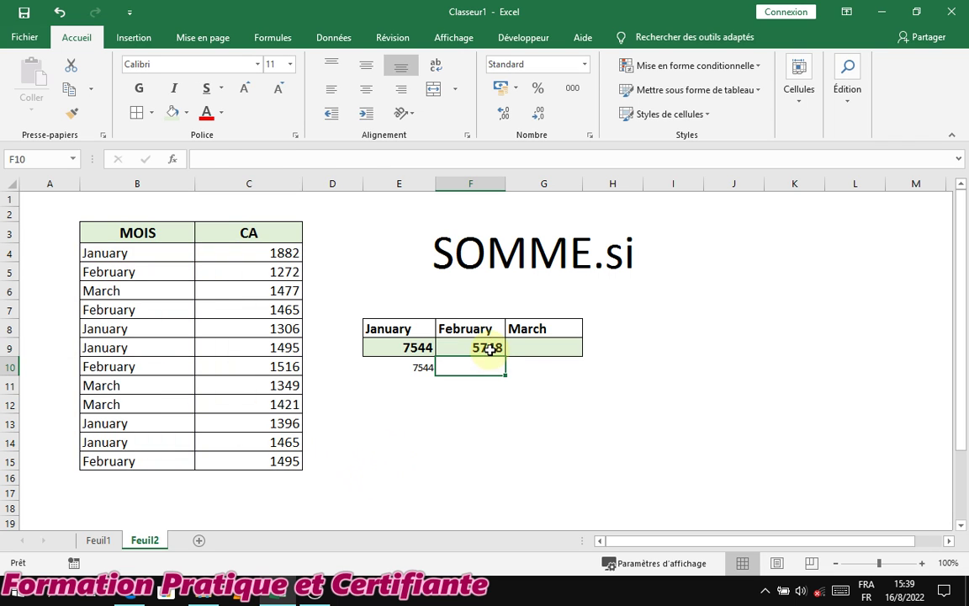
Step: Copy the February formula into G9 under March and replace its criterion with B6
left_click(492, 348)
left_click_drag(504, 355, 548, 351)
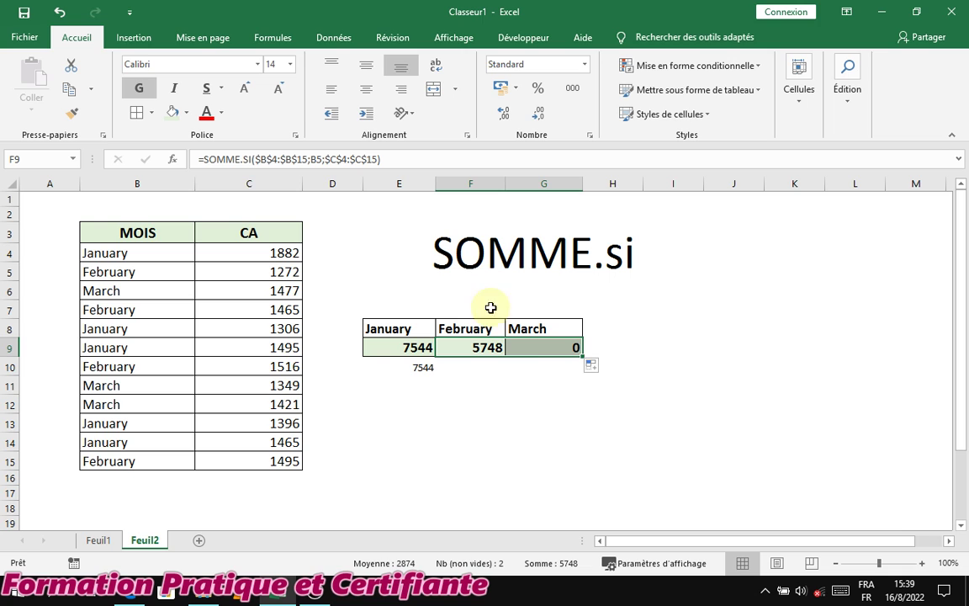
left_click(522, 344)
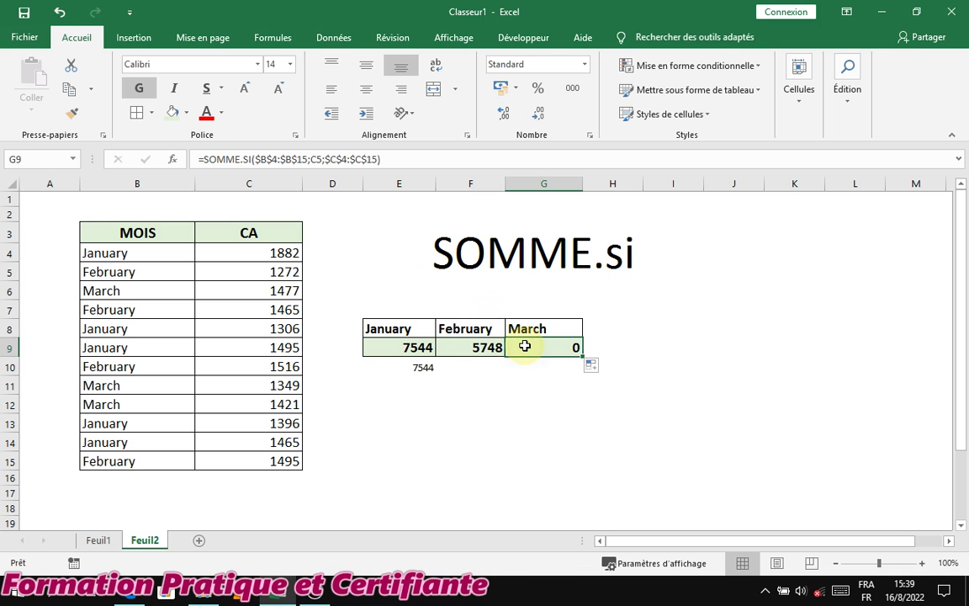
left_click(320, 159)
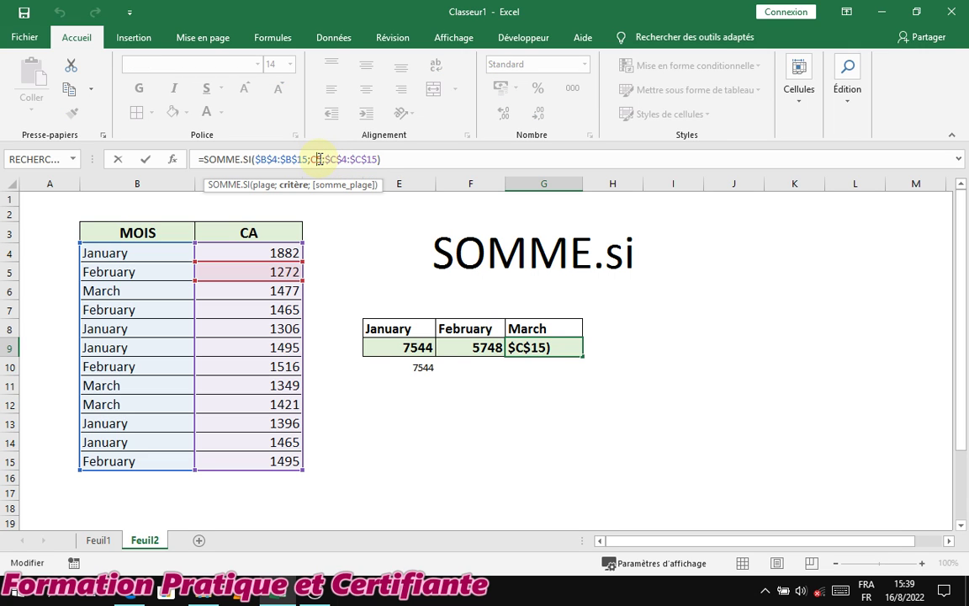
key("BackSpace")
key("BackSpace")
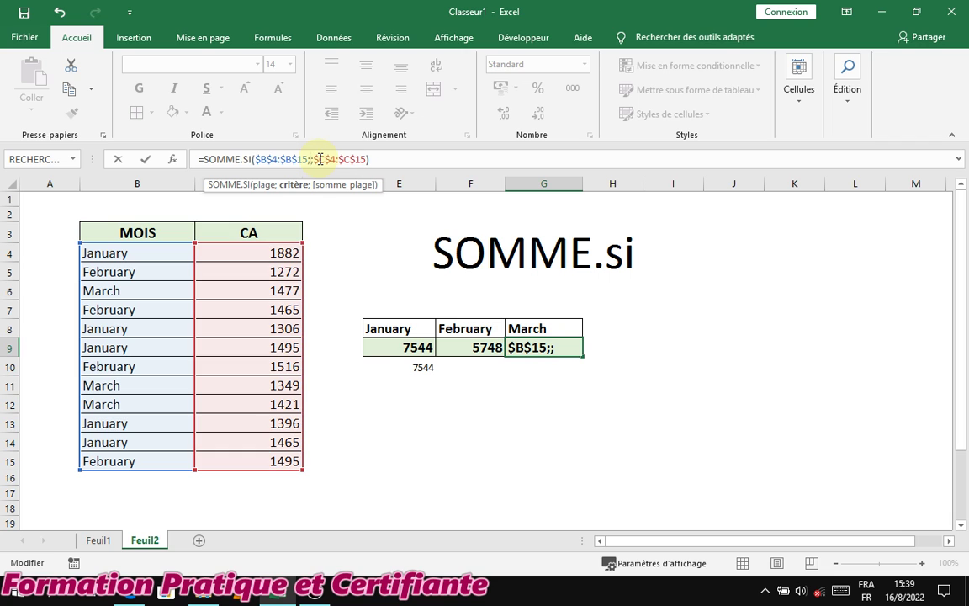
left_click(138, 291)
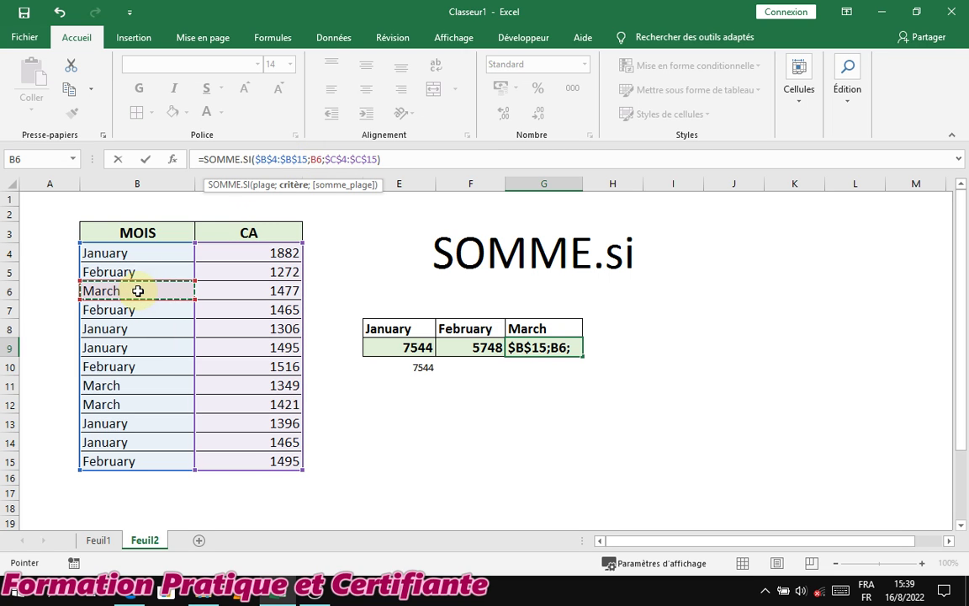
key("Return")
left_click(473, 461)
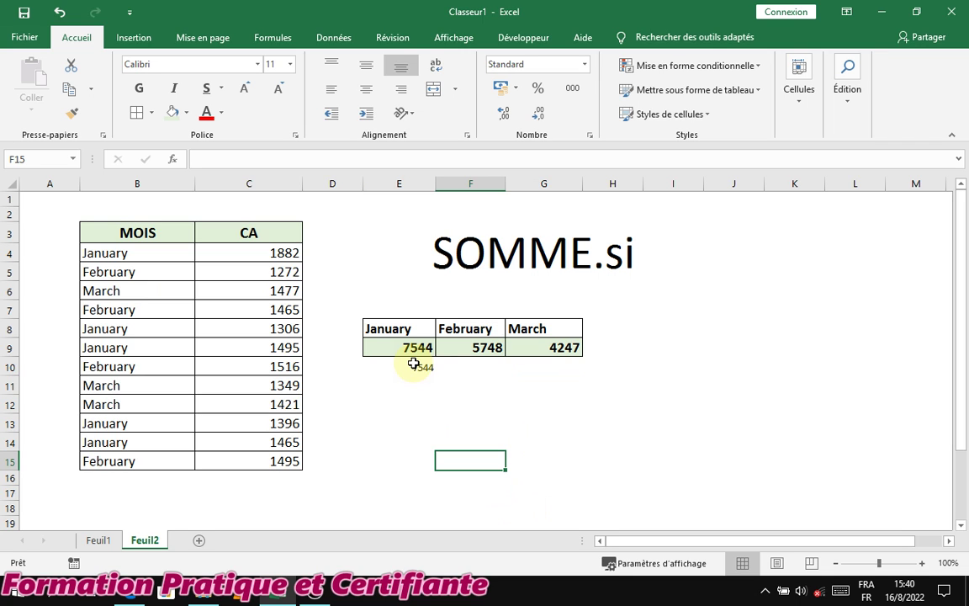
Step: Total the whole CA column C4:C15 in C16 with AutoSum
left_click(276, 480)
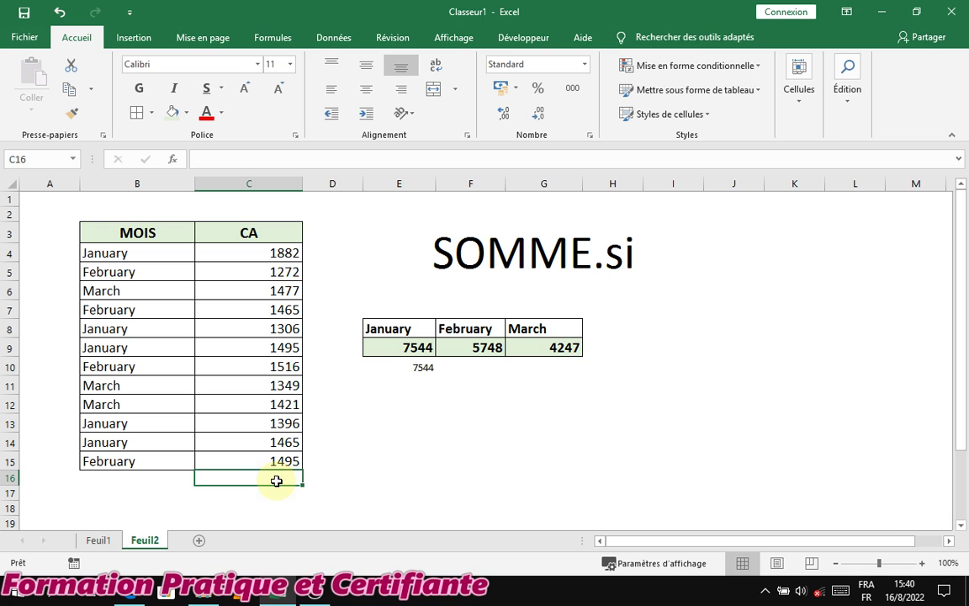
left_click(845, 114)
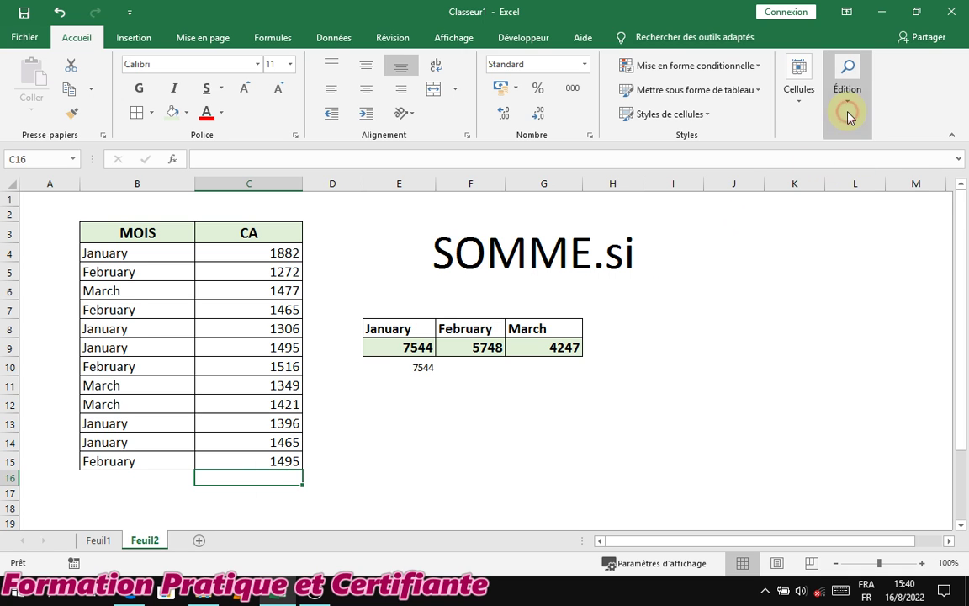
left_click(778, 151)
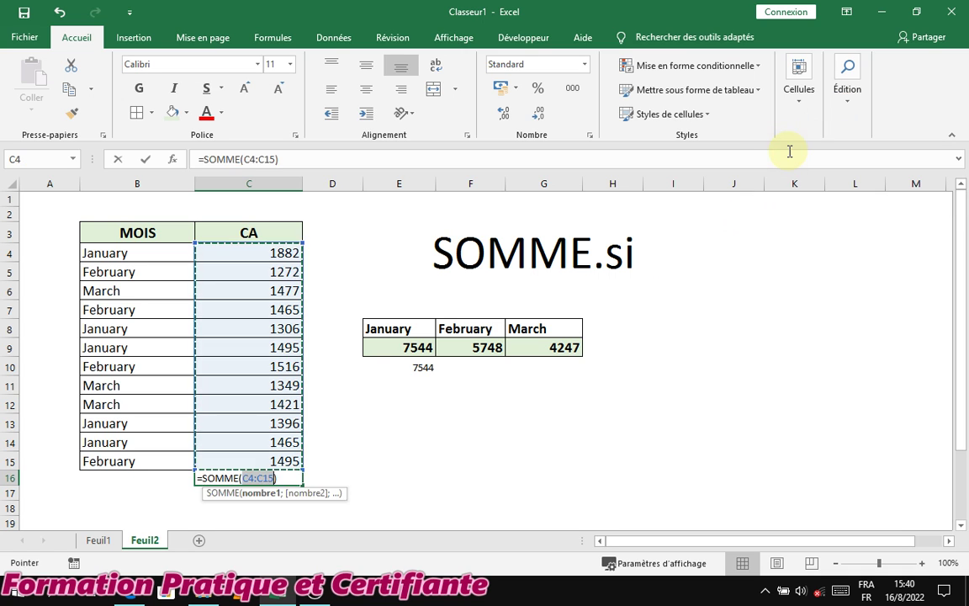
key("Return")
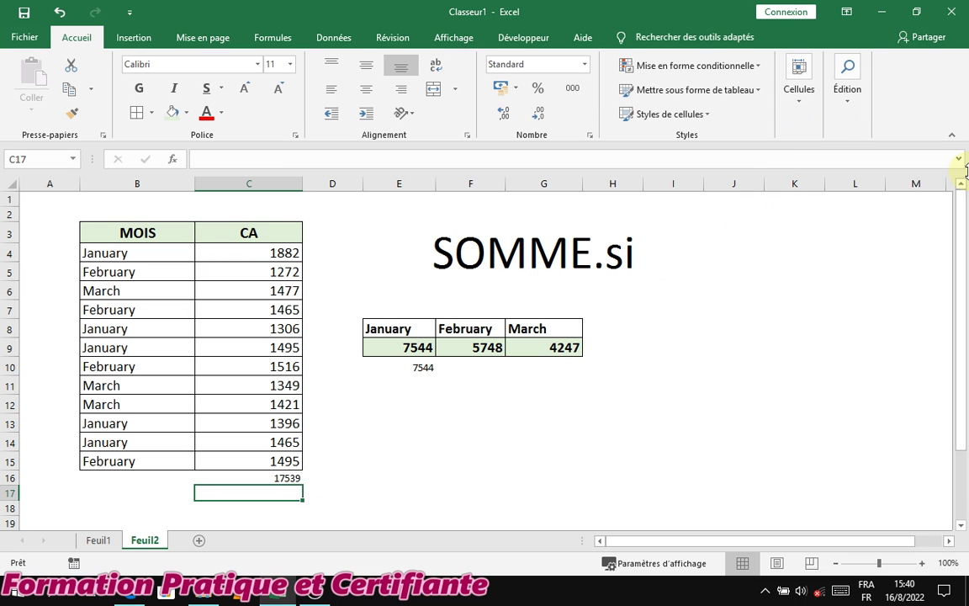
Step: Total the three monthly sums E9:G9 in H9 with AutoSum
left_click(599, 347)
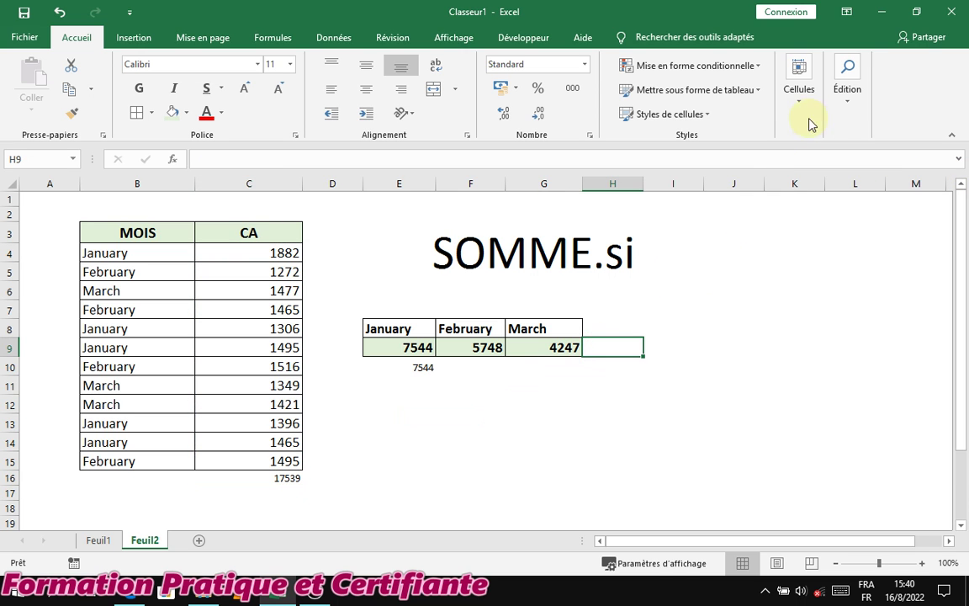
left_click(854, 98)
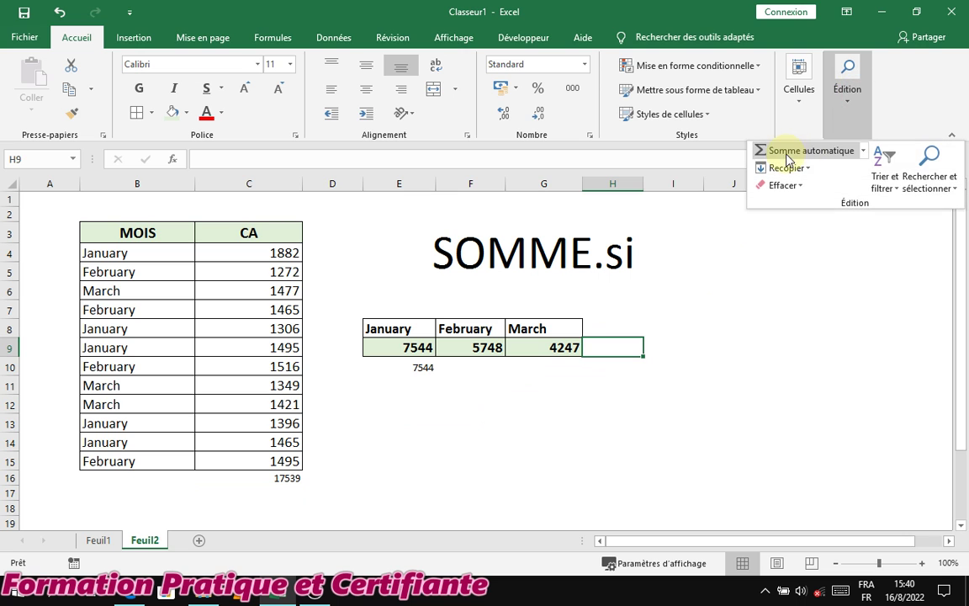
left_click(786, 157)
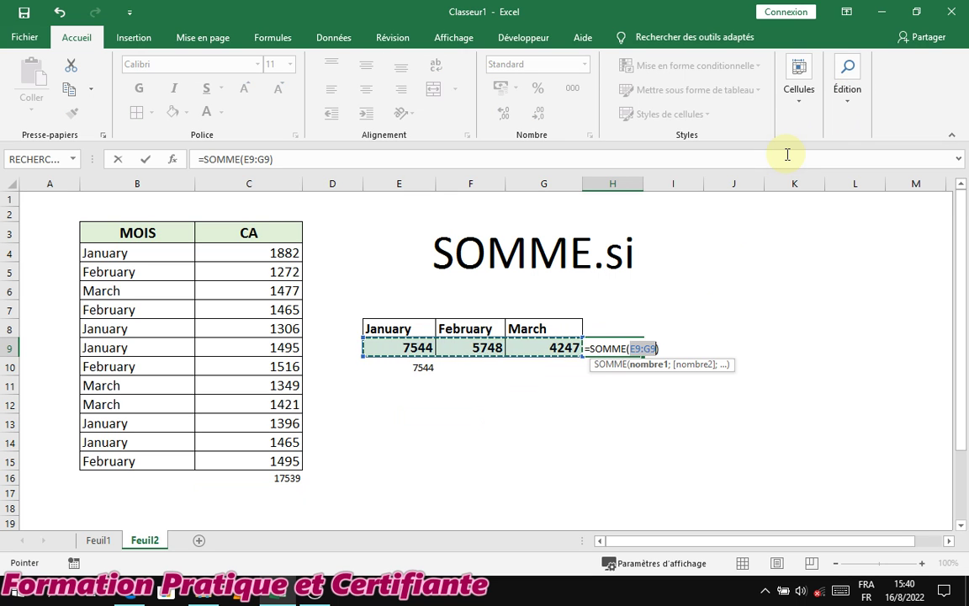
key("Return")
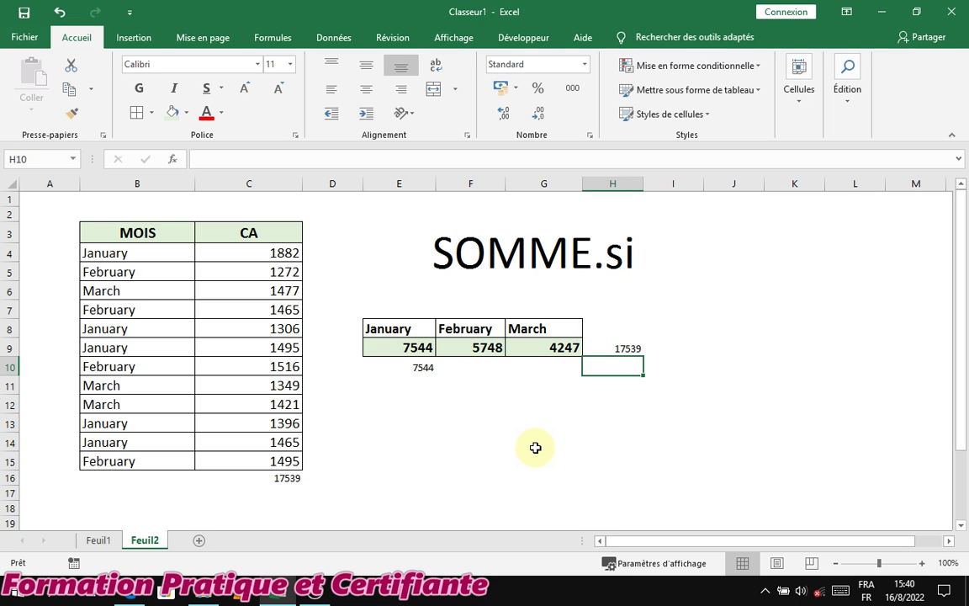
left_click(629, 350)
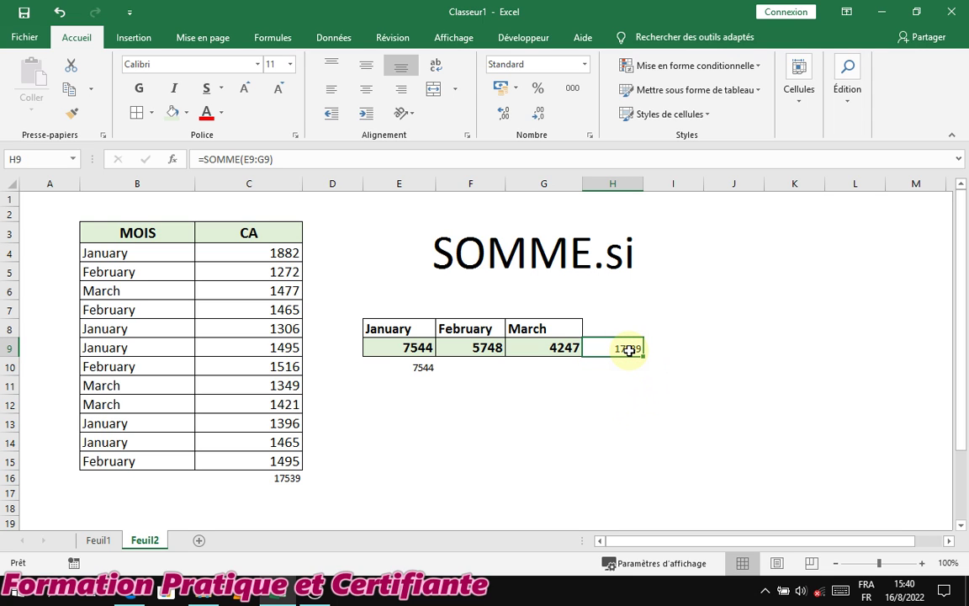
left_click(422, 367)
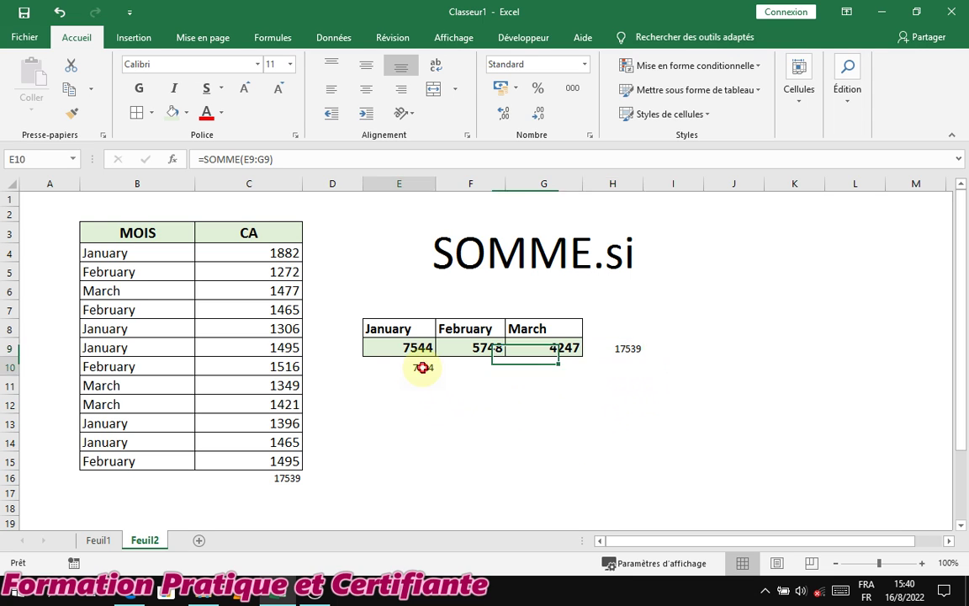